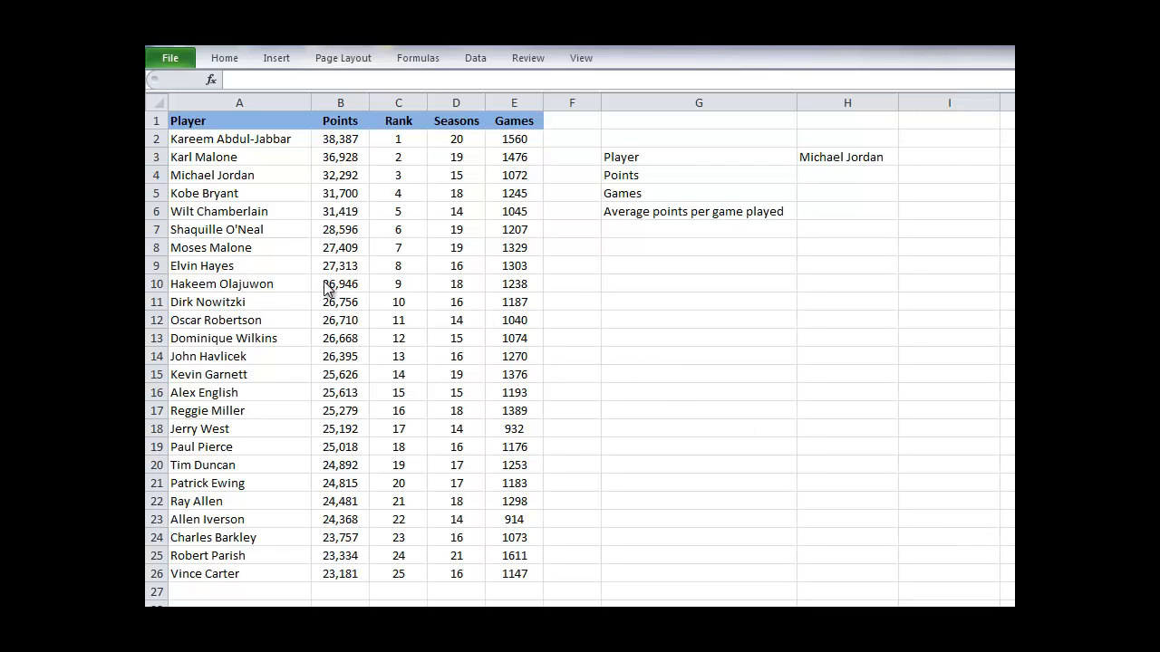
- Examine the player statistics table and its Player, Points, Rank, Seasons and Games columns
{"action": "left_click", "coordinate": [280, 276]}
{"action": "left_click_drag", "start_coordinate": [243, 121], "coordinate": [487, 567]}
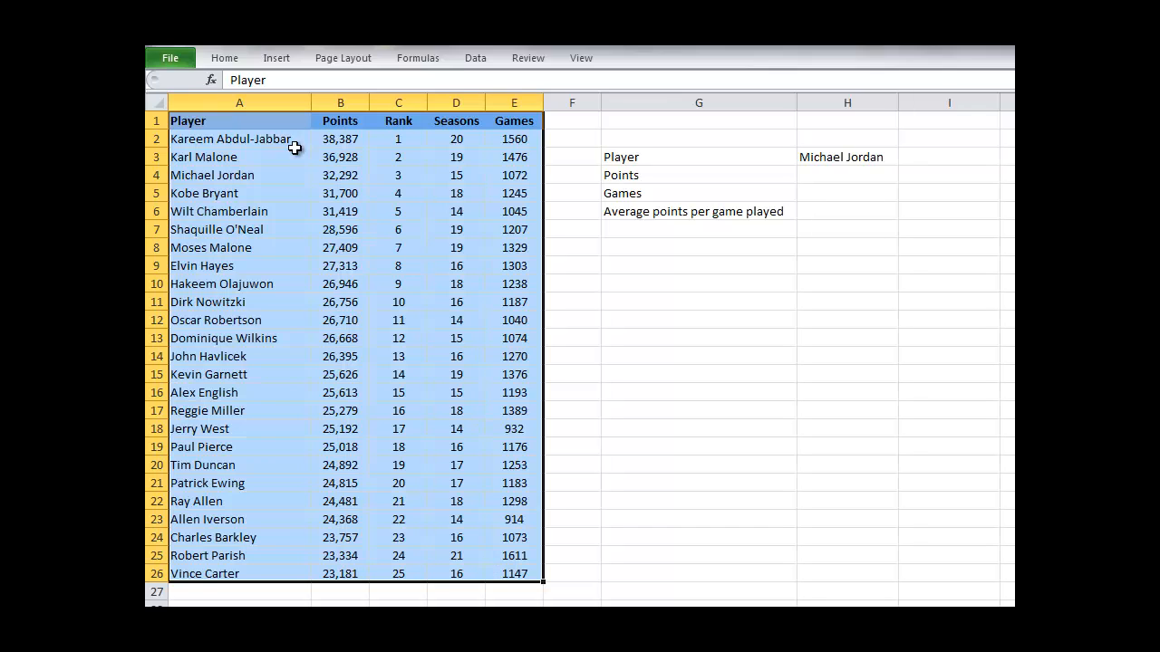
{"action": "left_click_drag", "start_coordinate": [250, 141], "coordinate": [260, 568]}
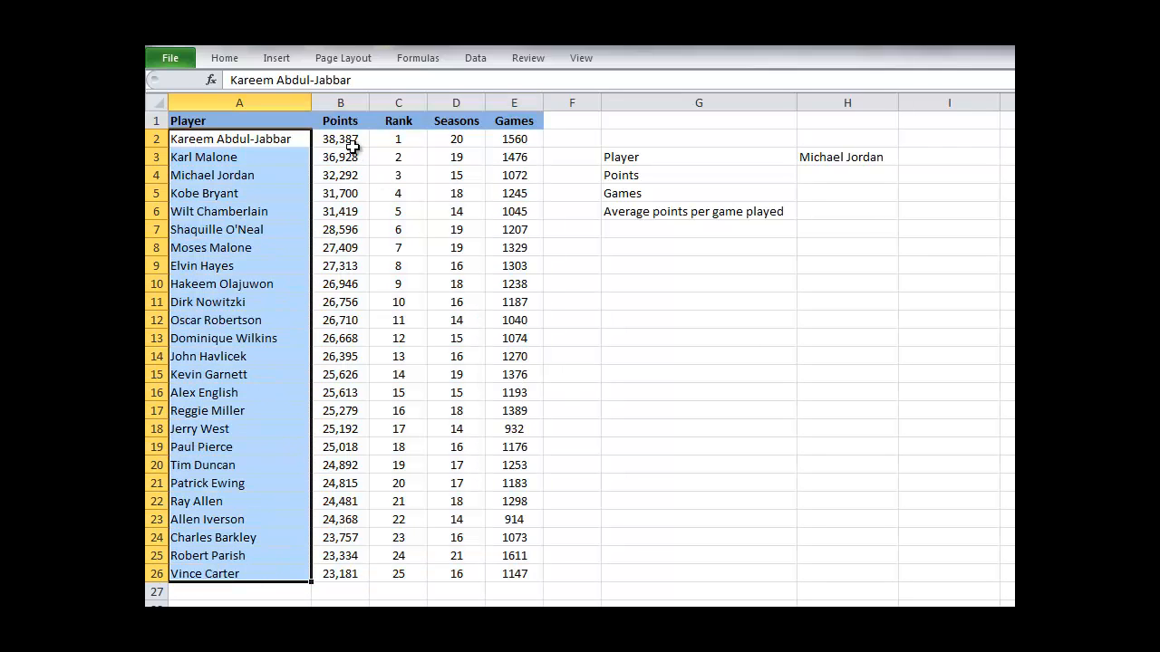
{"action": "left_click_drag", "start_coordinate": [354, 145], "coordinate": [340, 569]}
{"action": "left_click_drag", "start_coordinate": [398, 141], "coordinate": [422, 559]}
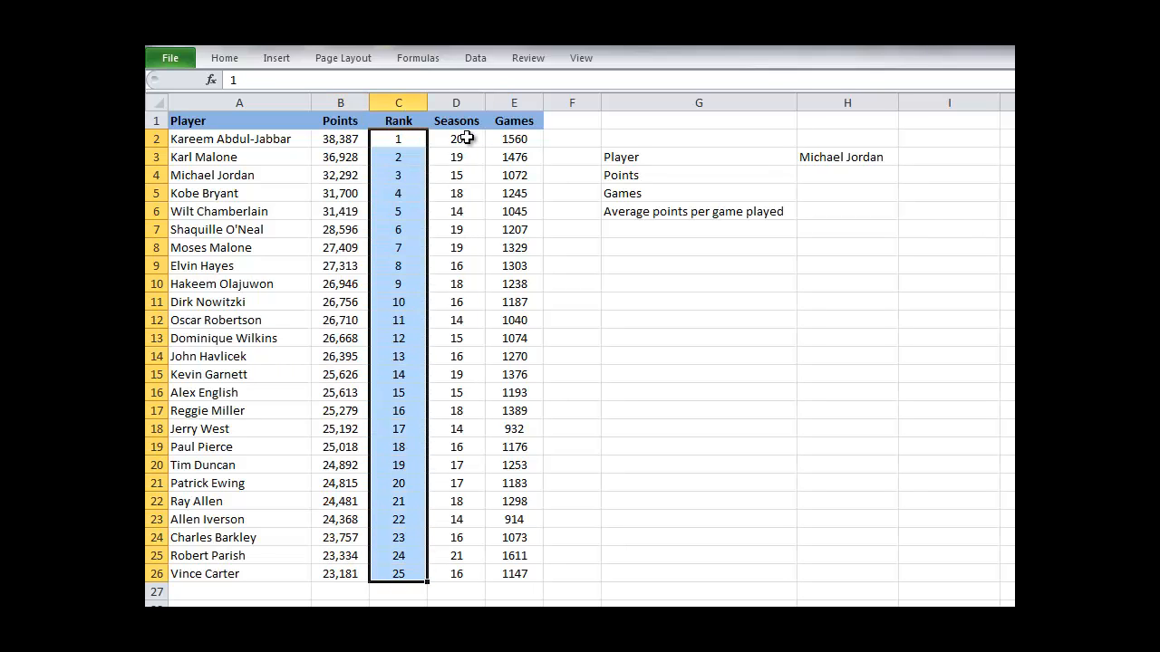
{"action": "left_click_drag", "start_coordinate": [464, 139], "coordinate": [458, 557]}
{"action": "left_click_drag", "start_coordinate": [516, 139], "coordinate": [515, 567]}
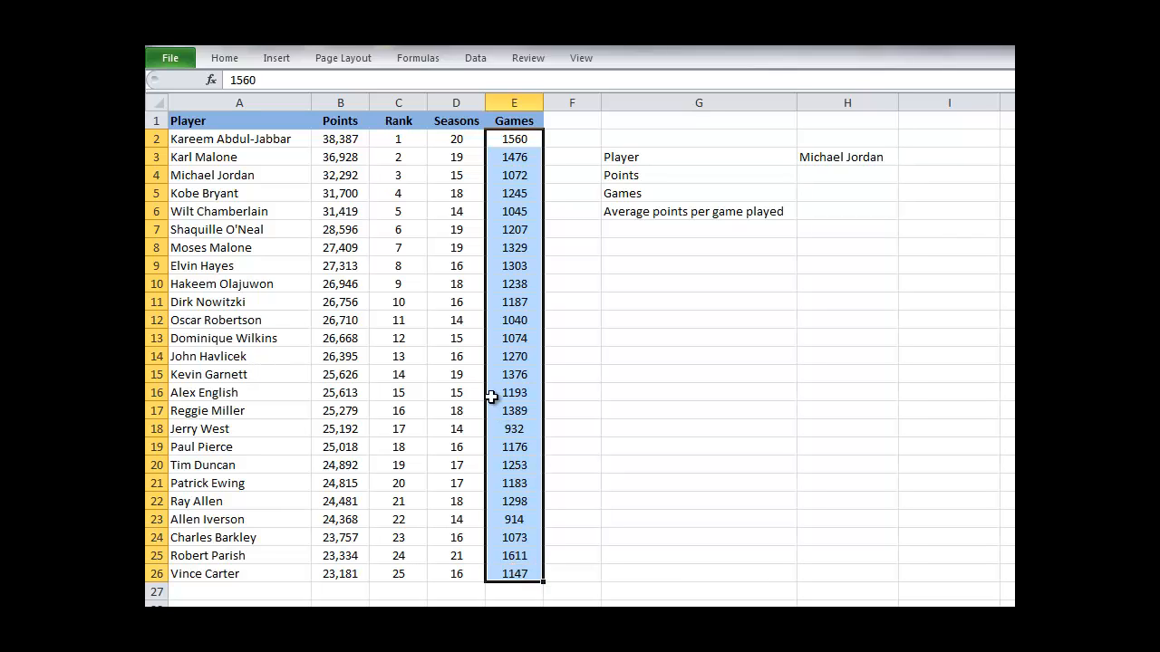
- Examine individual player entries and read across the points, rank, seasons and games in Michael Jordan's row
{"action": "left_click", "coordinate": [233, 230]}
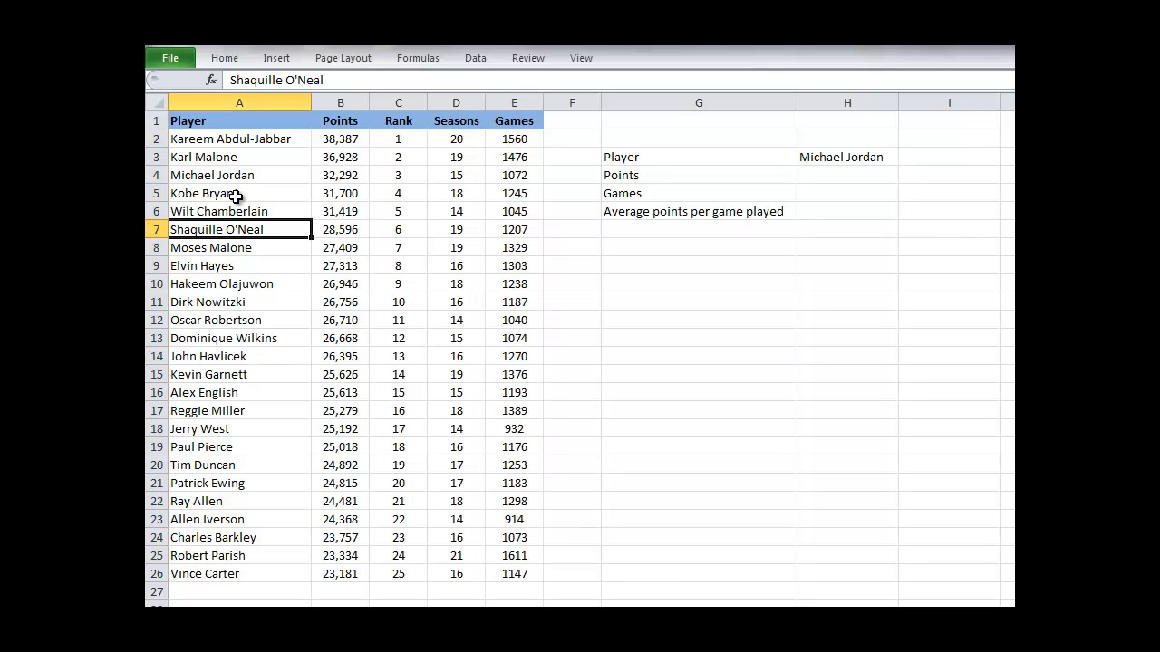
{"action": "left_click", "coordinate": [235, 195]}
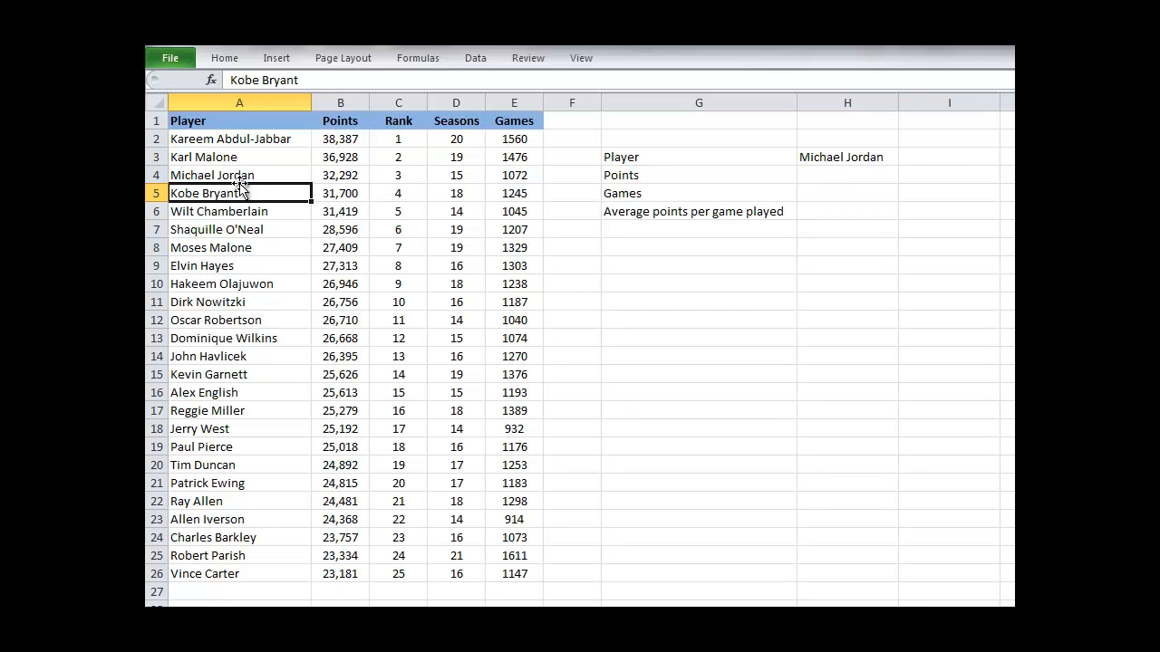
{"action": "left_click", "coordinate": [243, 175]}
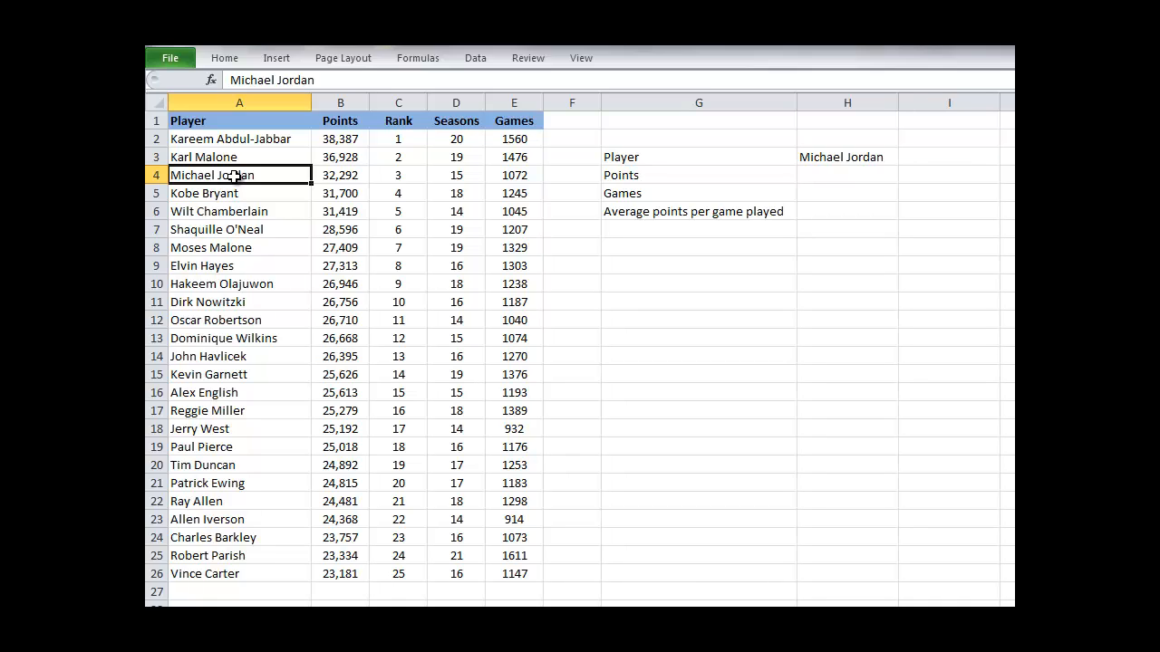
{"action": "left_click", "coordinate": [330, 177]}
{"action": "left_click", "coordinate": [393, 176]}
{"action": "left_click", "coordinate": [447, 178]}
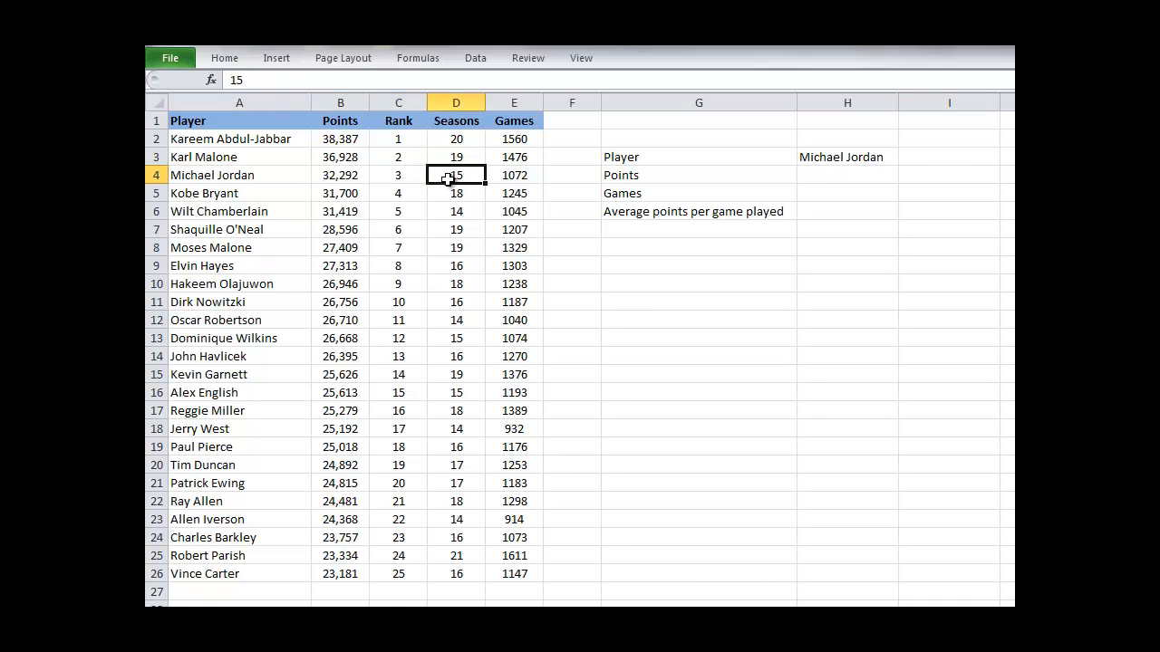
{"action": "left_click", "coordinate": [503, 175]}
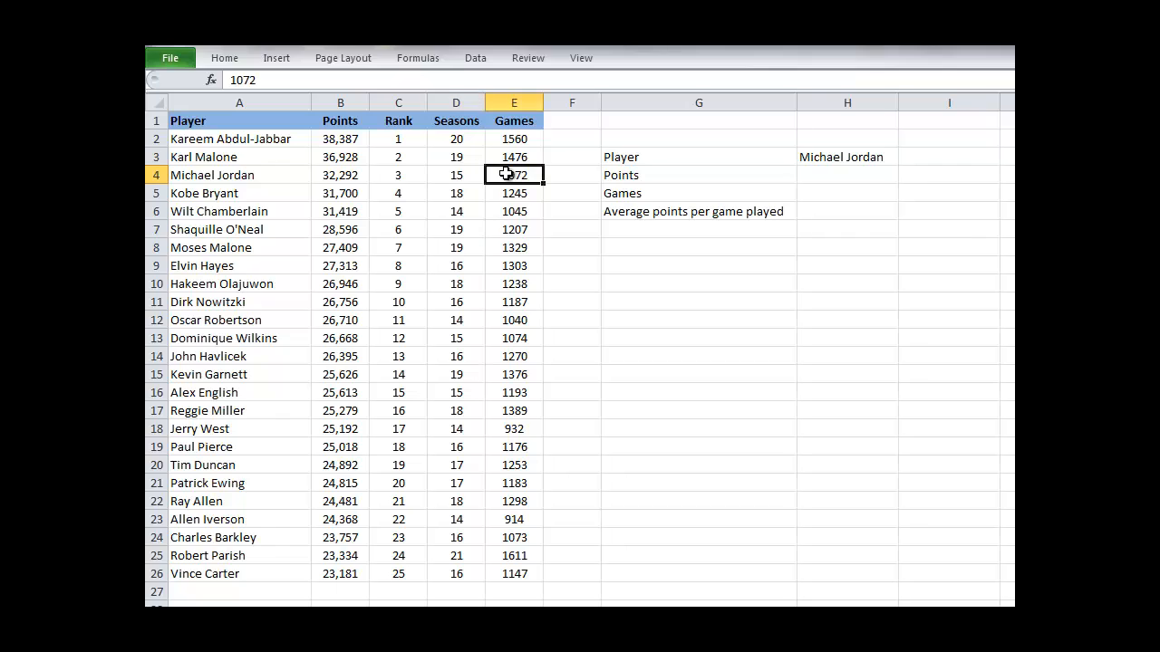
- Begin a VLOOKUP formula in cell H4 for the player's points
{"action": "left_click", "coordinate": [823, 179]}
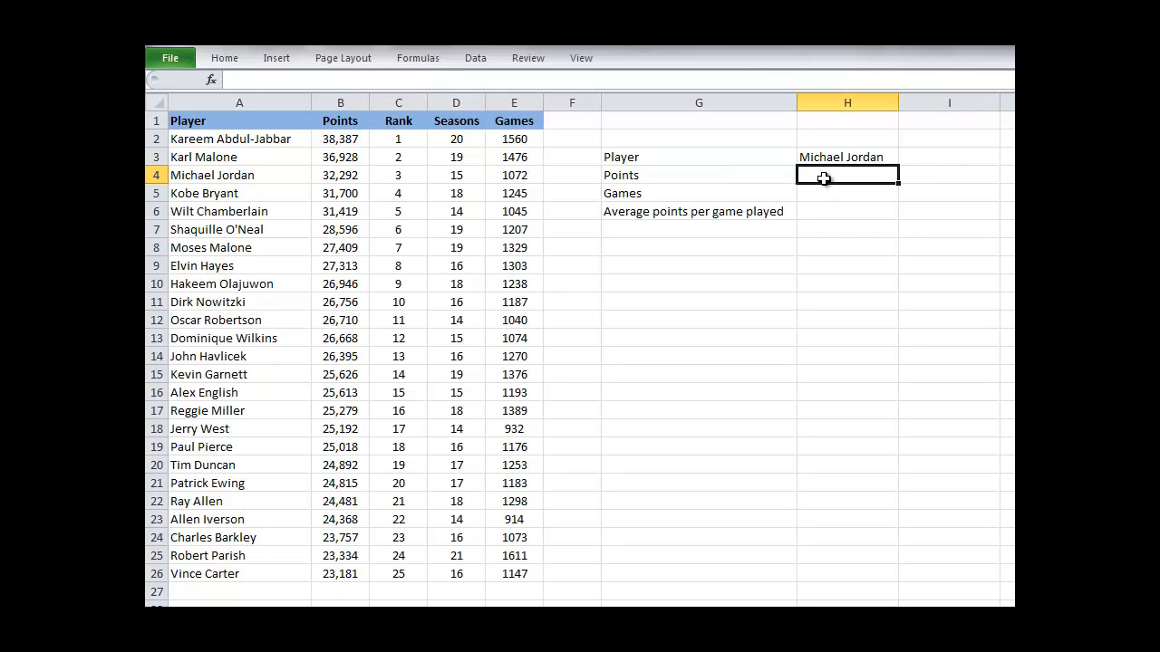
{"action": "type", "text": "=v"}
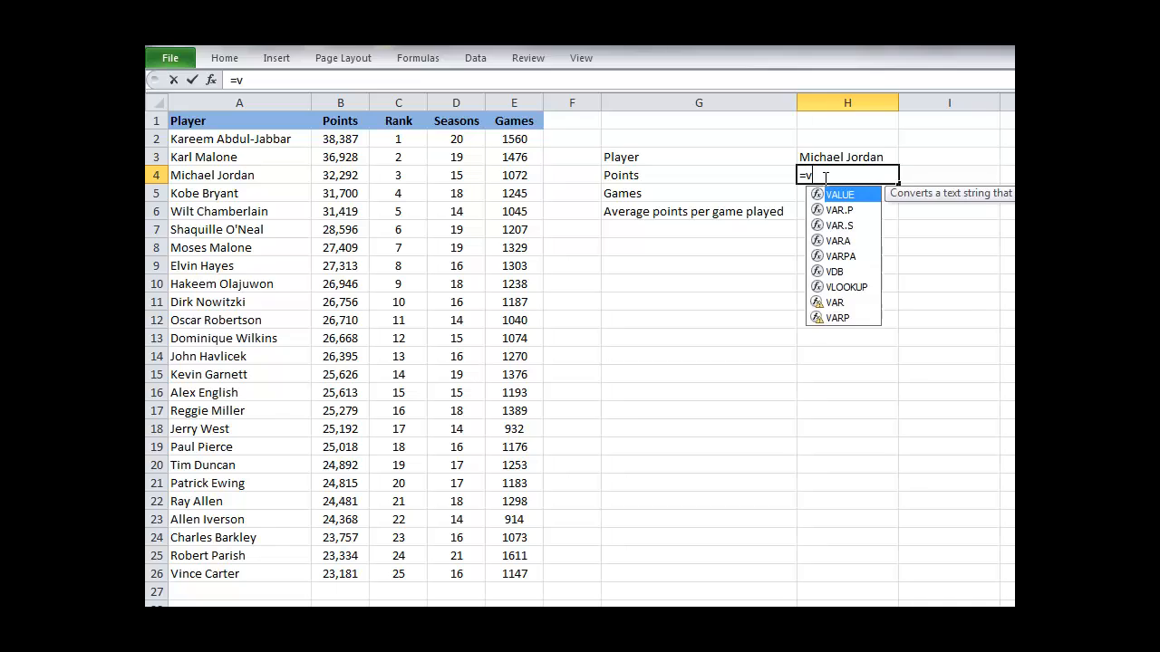
{"action": "type", "text": "lookup("}
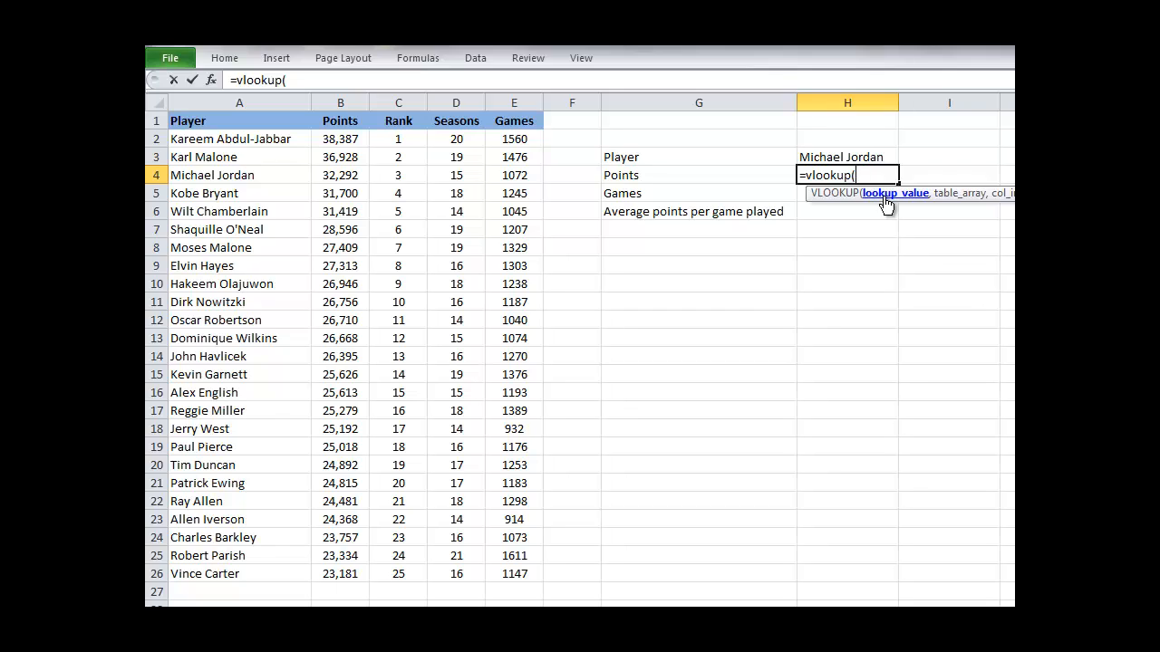
{"action": "left_click", "coordinate": [256, 102]}
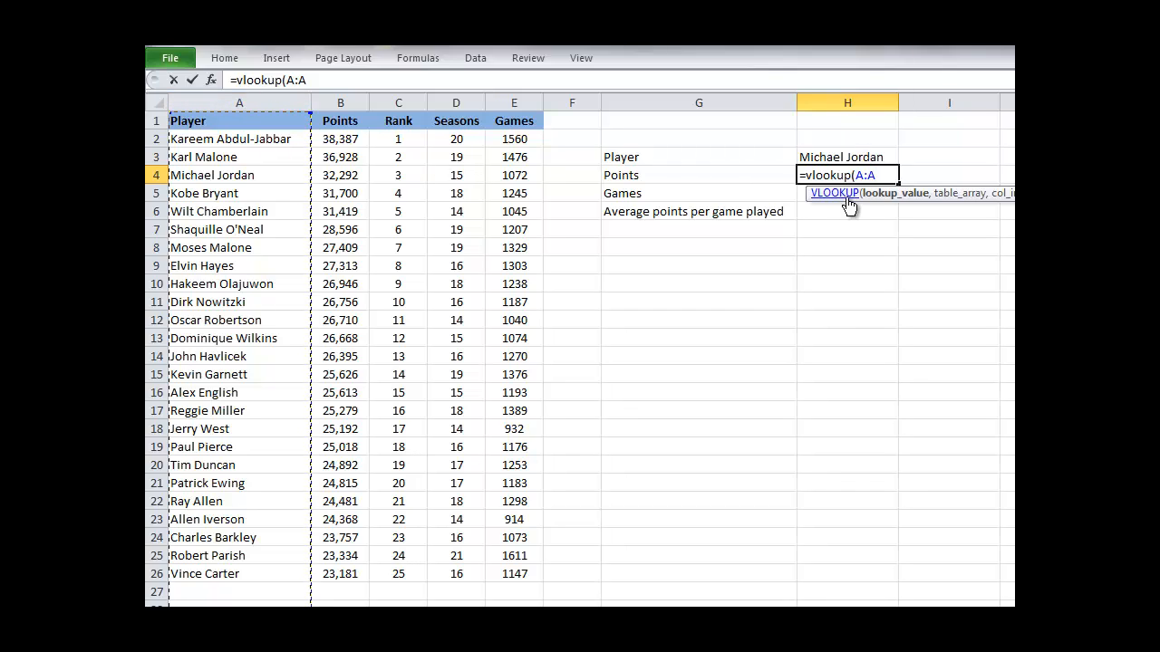
{"action": "key", "text": "BackSpace"}
{"action": "key", "text": "BackSpace"}
{"action": "key", "text": "BackSpace"}
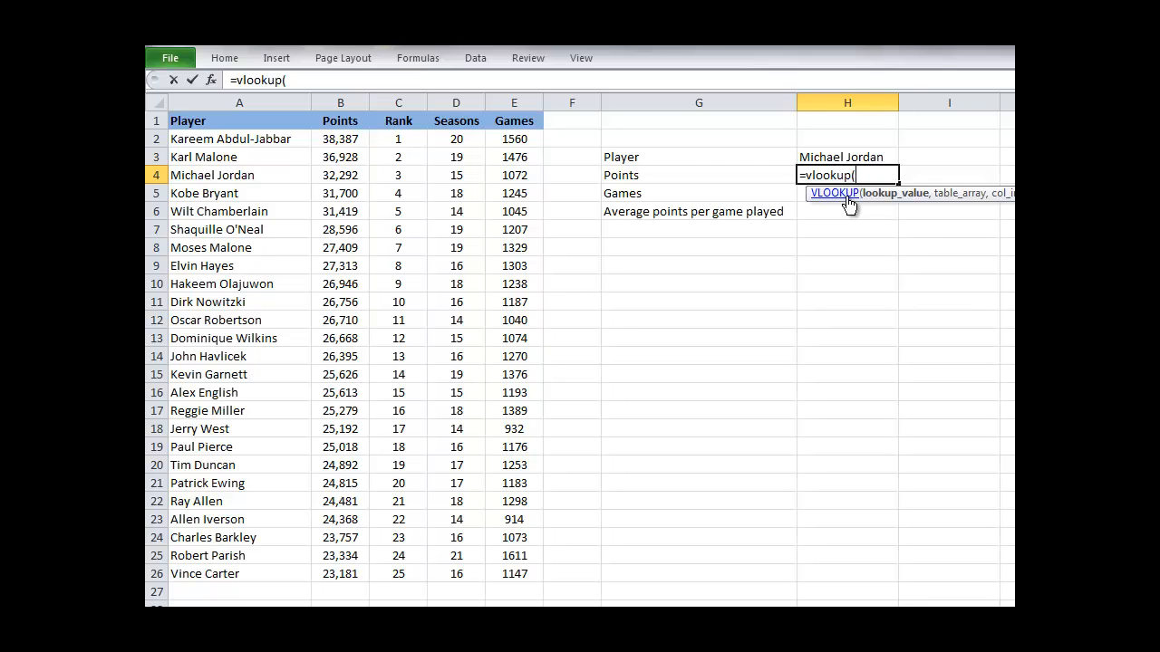
{"action": "type", "text": "\"Michael Jor"}
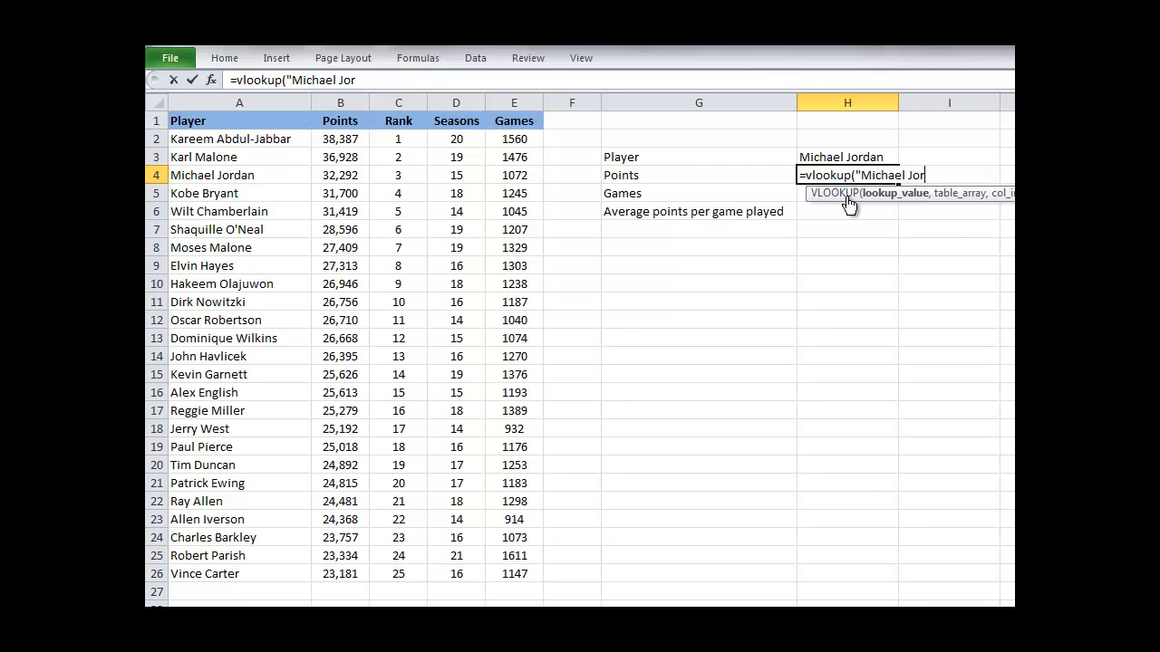
{"action": "type", "text": "dan\""}
{"action": "key", "text": "BackSpace"}
{"action": "key", "text": "BackSpace"}
{"action": "key", "text": "BackSpace"}
{"action": "key", "text": "BackSpace"}
{"action": "key", "text": "BackSpace"}
{"action": "key", "text": "BackSpace"}
{"action": "key", "text": "BackSpace"}
{"action": "key", "text": "BackSpace"}
{"action": "key", "text": "BackSpace"}
{"action": "key", "text": "BackSpace"}
{"action": "key", "text": "BackSpace"}
{"action": "key", "text": "BackSpace"}
{"action": "key", "text": "BackSpace"}
{"action": "key", "text": "BackSpace"}
{"action": "key", "text": "BackSpace"}
{"action": "key", "text": "BackSpace"}
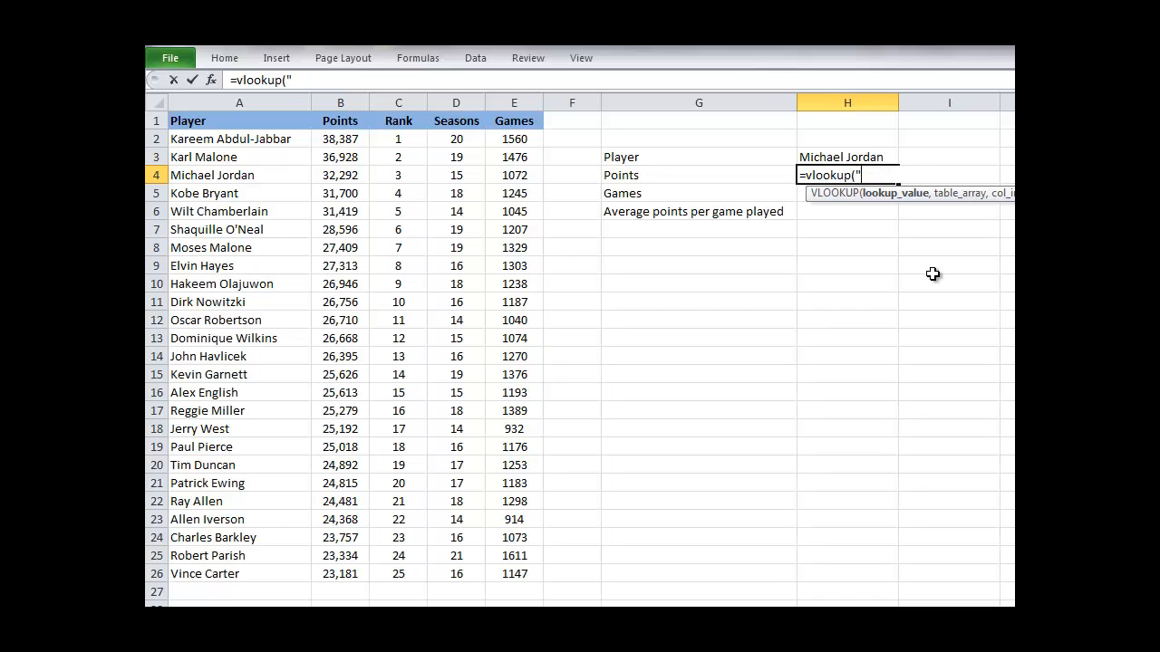
- Complete the points formula in H4 as =VLOOKUP(H3,A2:E26,2,FALSE) and check it against Michael Jordan's row in the table
{"action": "left_click", "coordinate": [845, 157]}
{"action": "type", "text": ","}
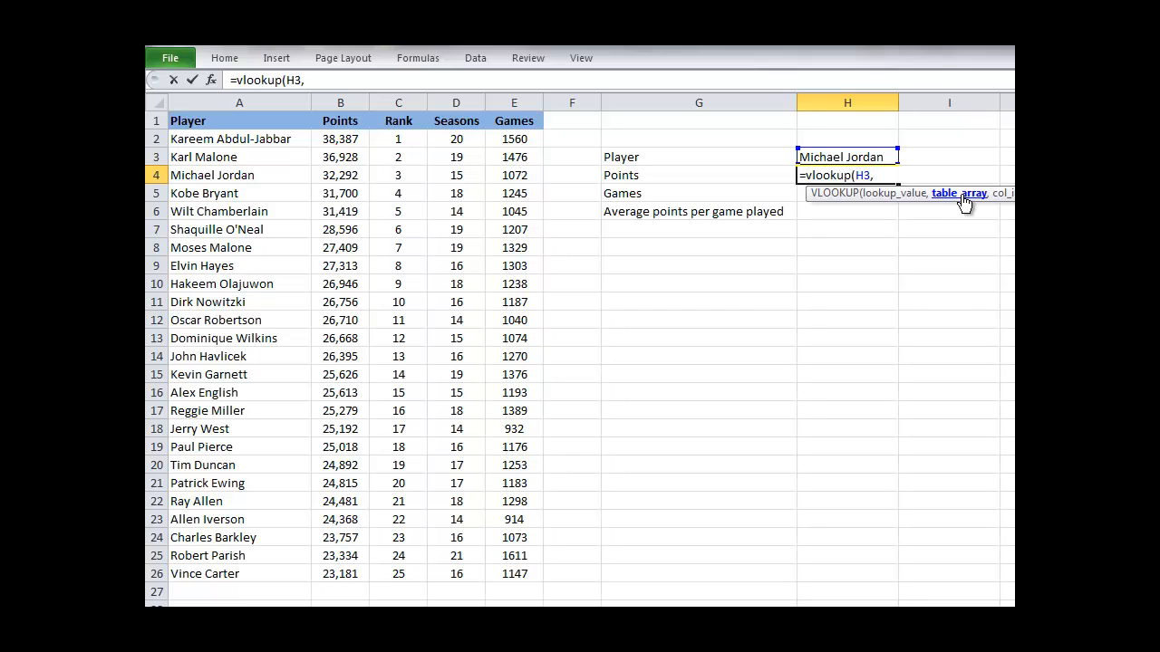
{"action": "left_click", "coordinate": [268, 136]}
{"action": "left_click_drag", "start_coordinate": [268, 137], "coordinate": [492, 571]}
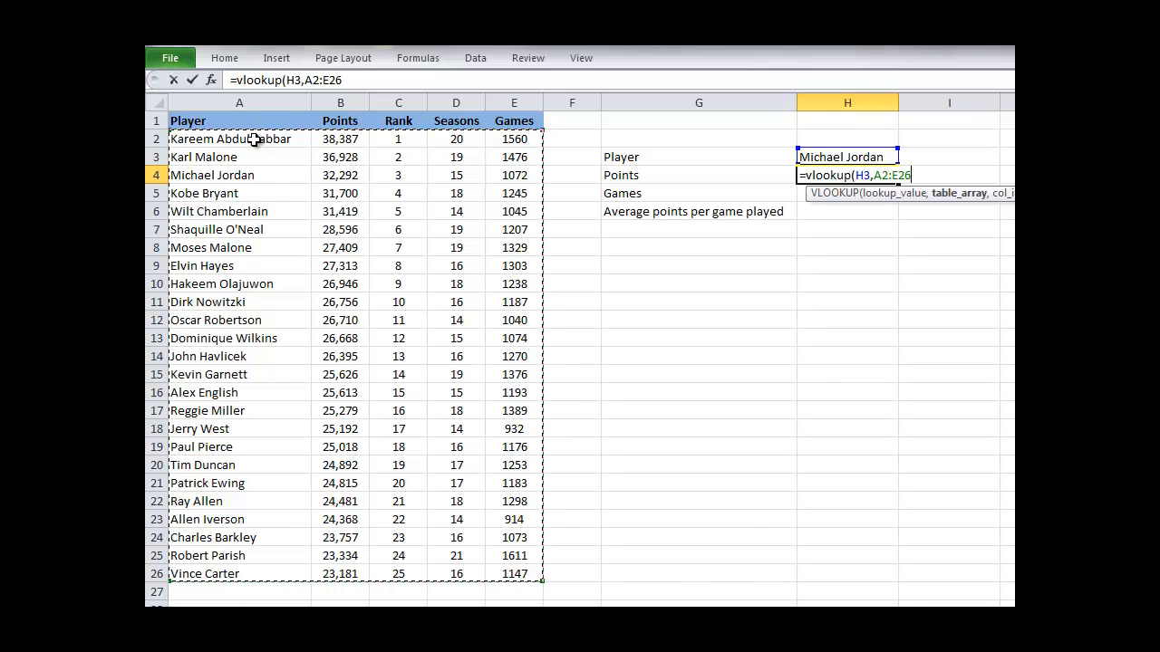
{"action": "type", "text": ","}
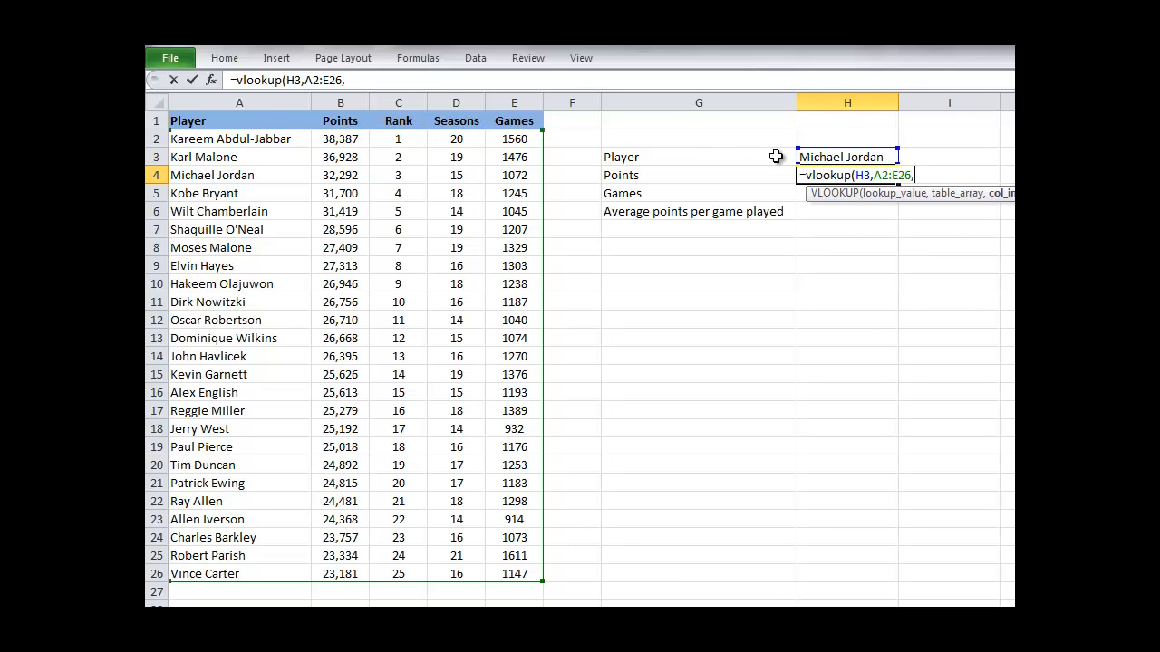
{"action": "type", "text": "2,"}
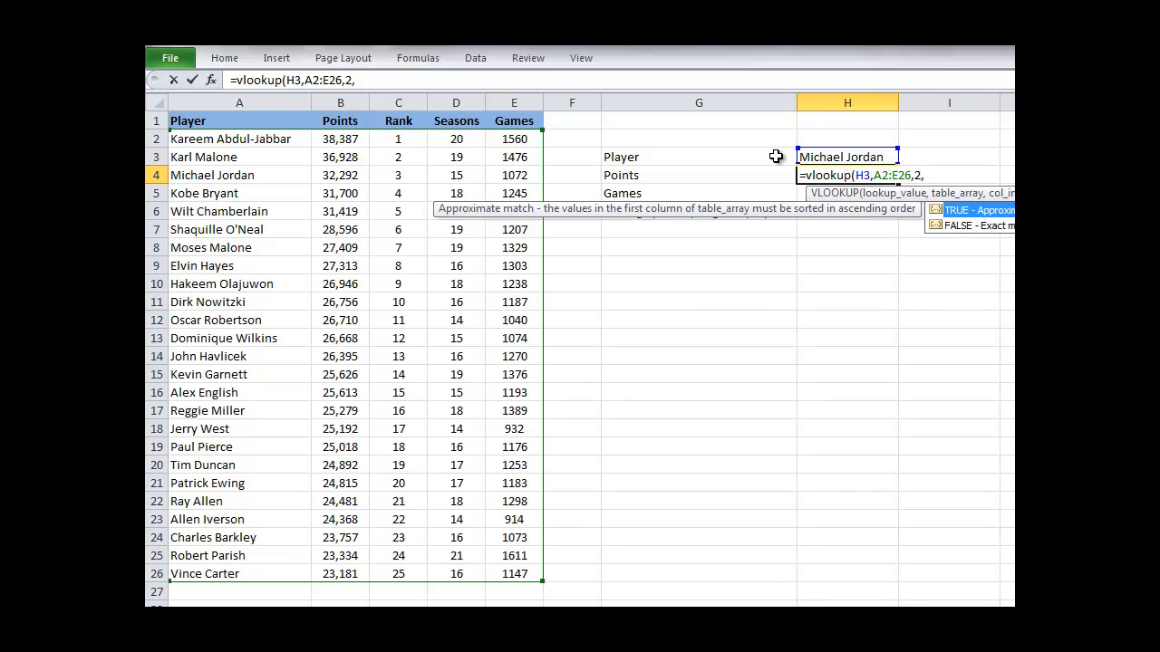
{"action": "type", "text": "false"}
{"action": "type", "text": ")"}
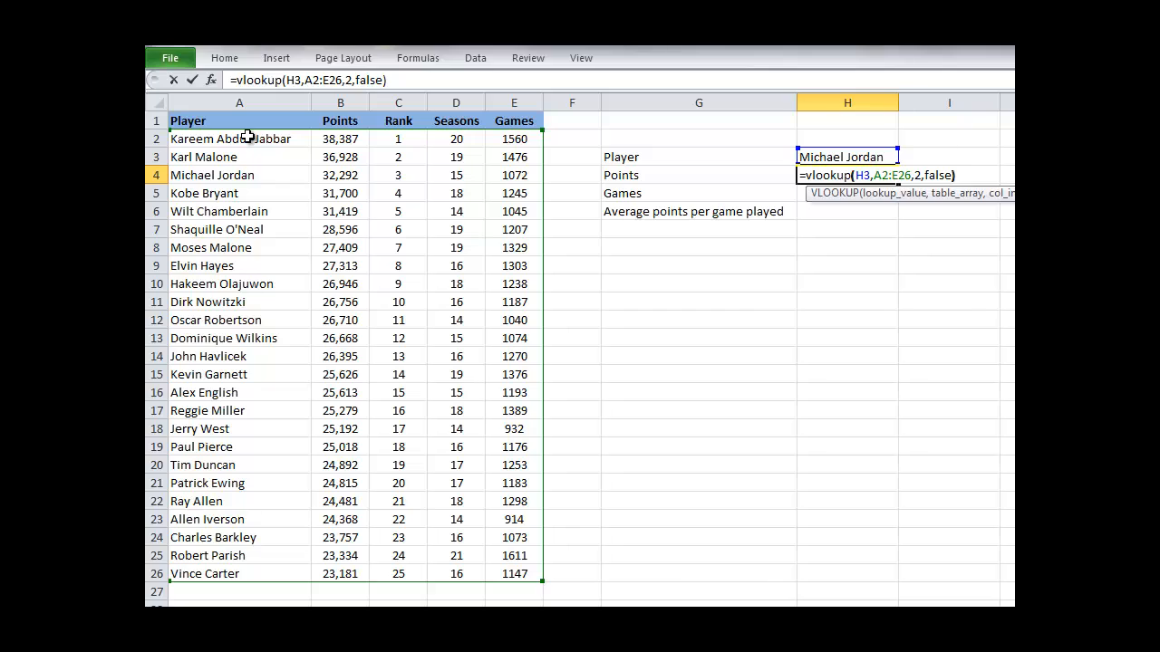
{"action": "key", "text": "Return"}
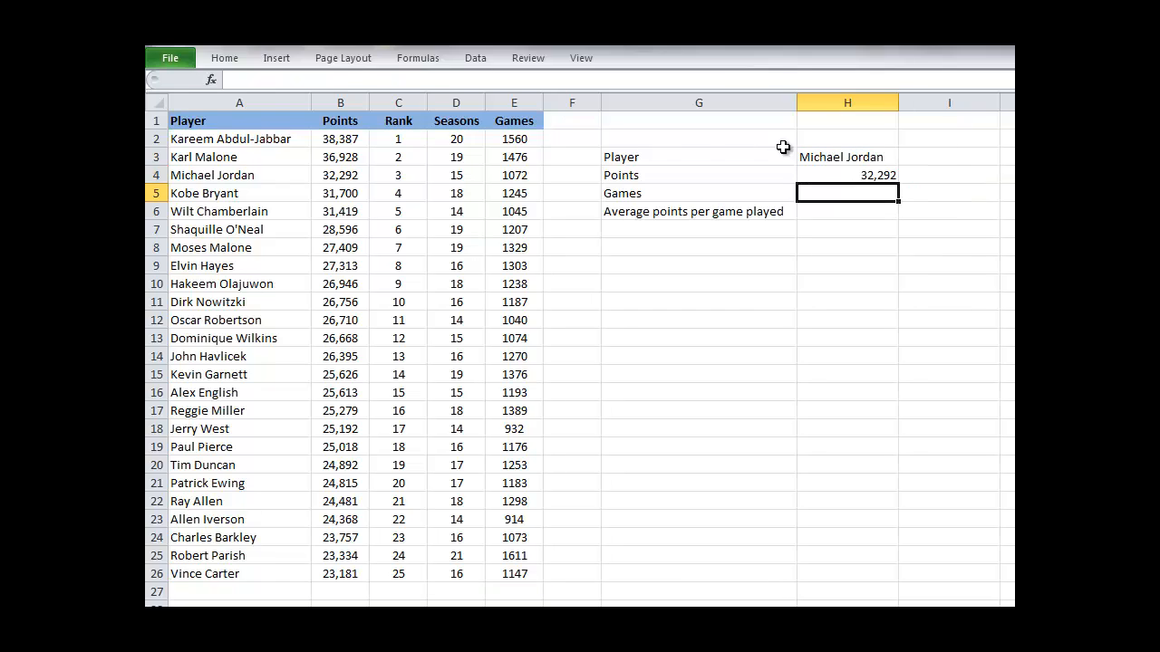
{"action": "left_click", "coordinate": [843, 177]}
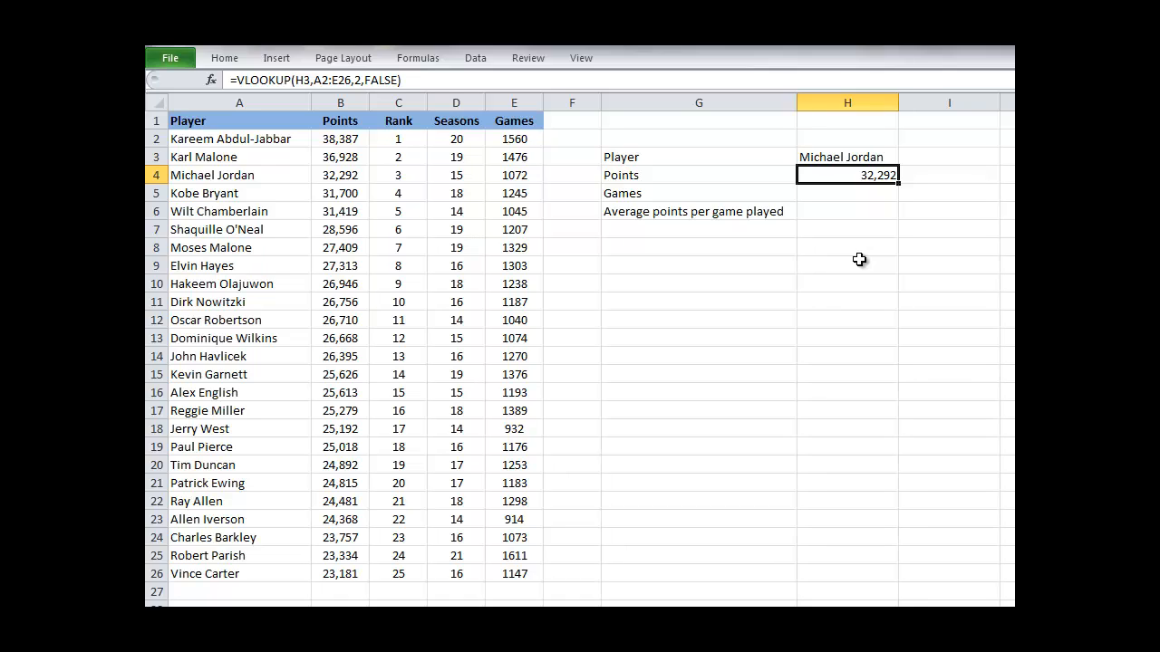
{"action": "left_click", "coordinate": [246, 175]}
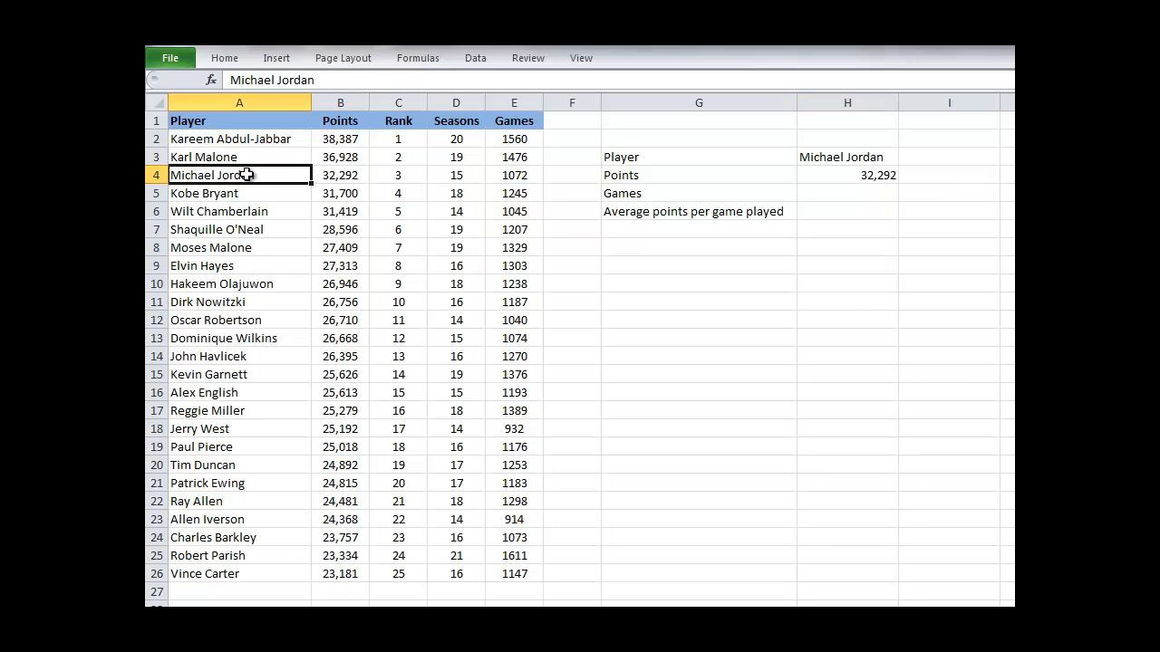
{"action": "left_click_drag", "start_coordinate": [247, 175], "coordinate": [339, 175]}
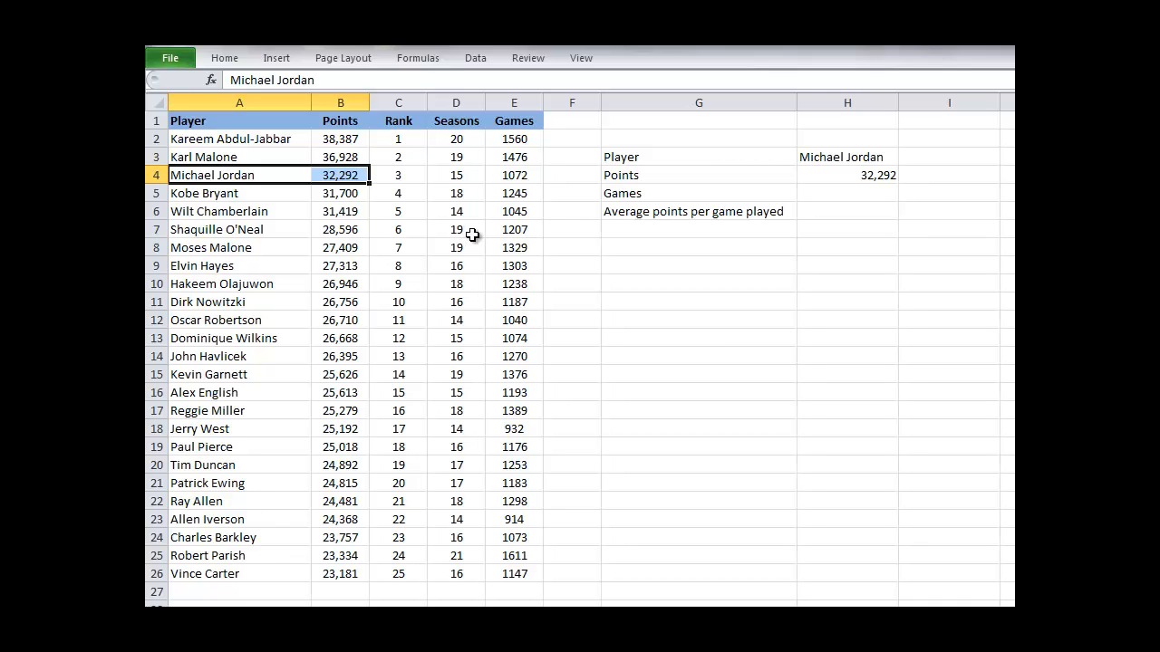
- Look up the player's games in cell H5 with =VLOOKUP(H3,A2:E26,5,FALSE)
{"action": "left_click", "coordinate": [817, 194]}
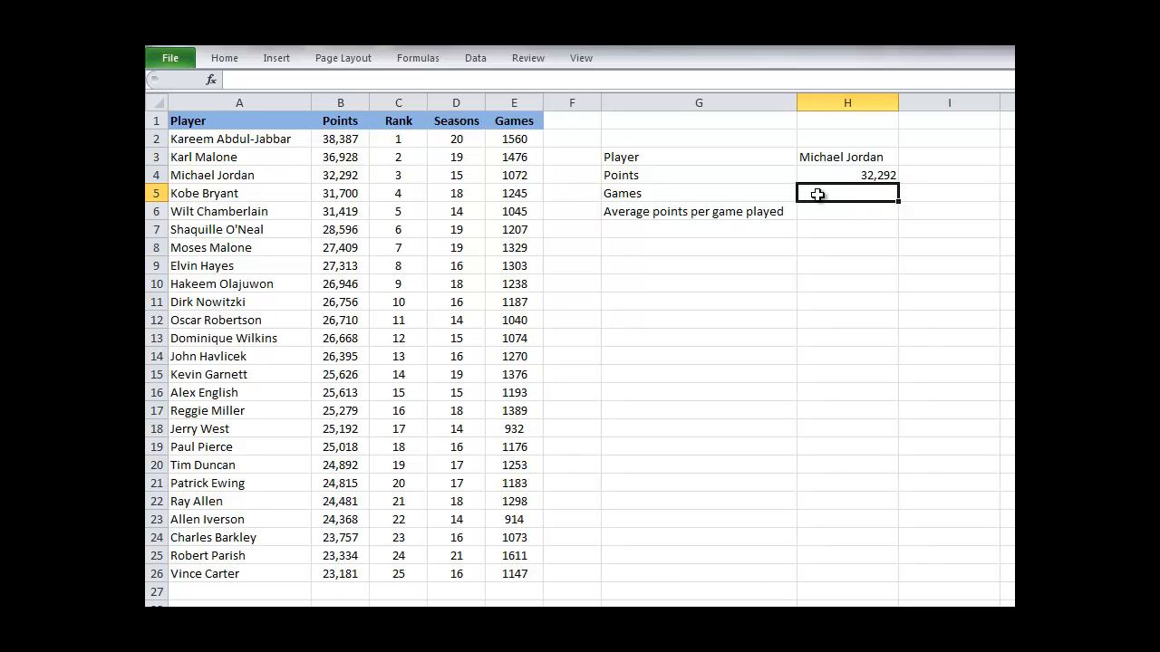
{"action": "type", "text": "=vlook"}
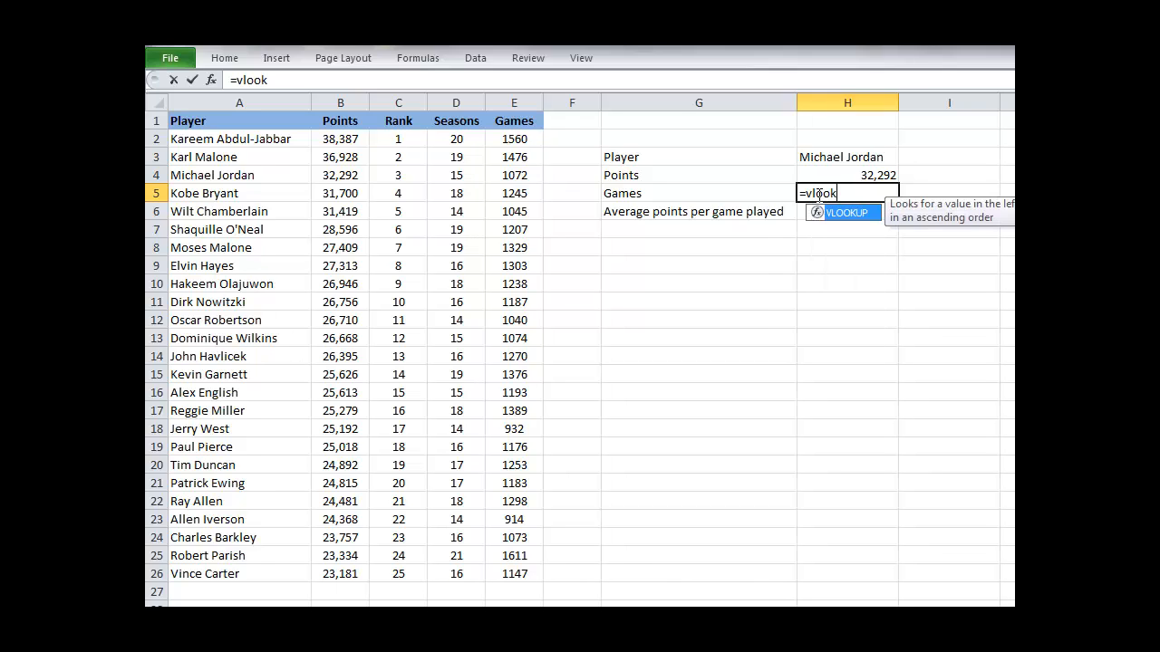
{"action": "type", "text": "up("}
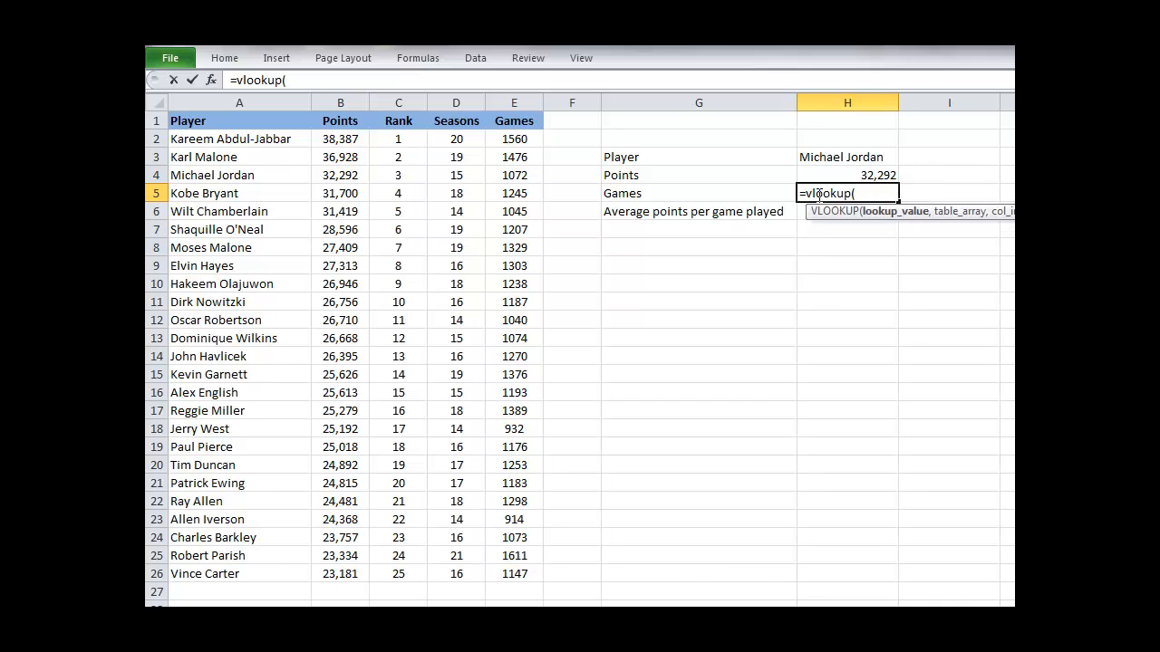
{"action": "left_click", "coordinate": [869, 161]}
{"action": "type", "text": ","}
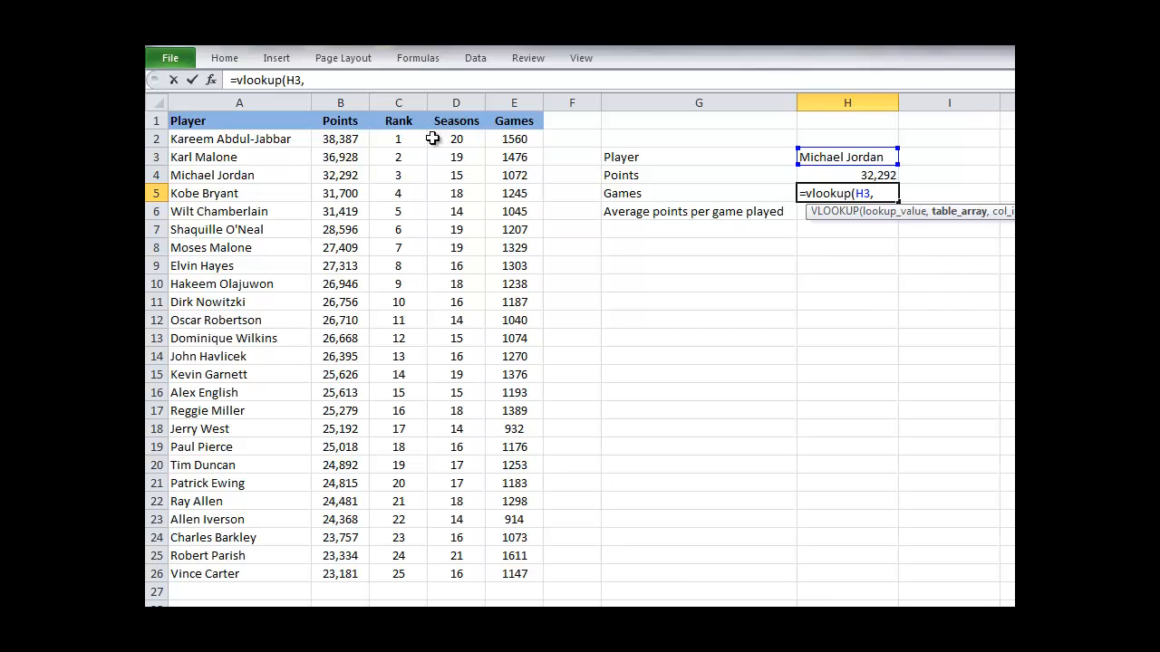
{"action": "left_click_drag", "start_coordinate": [272, 143], "coordinate": [500, 571]}
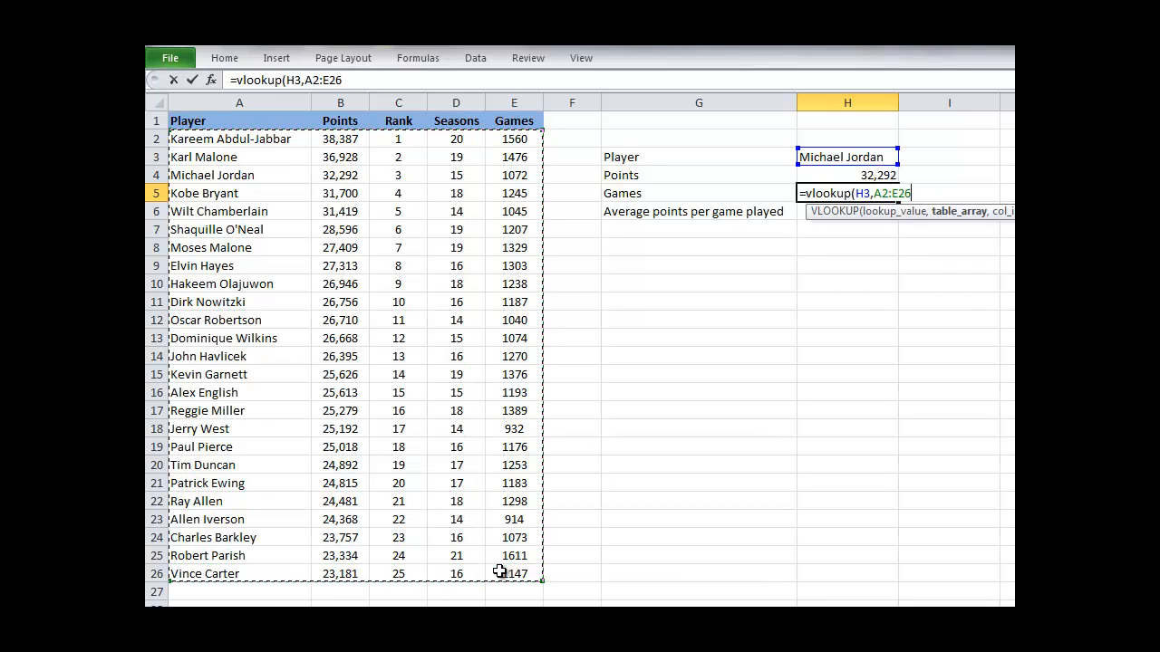
{"action": "type", "text": ","}
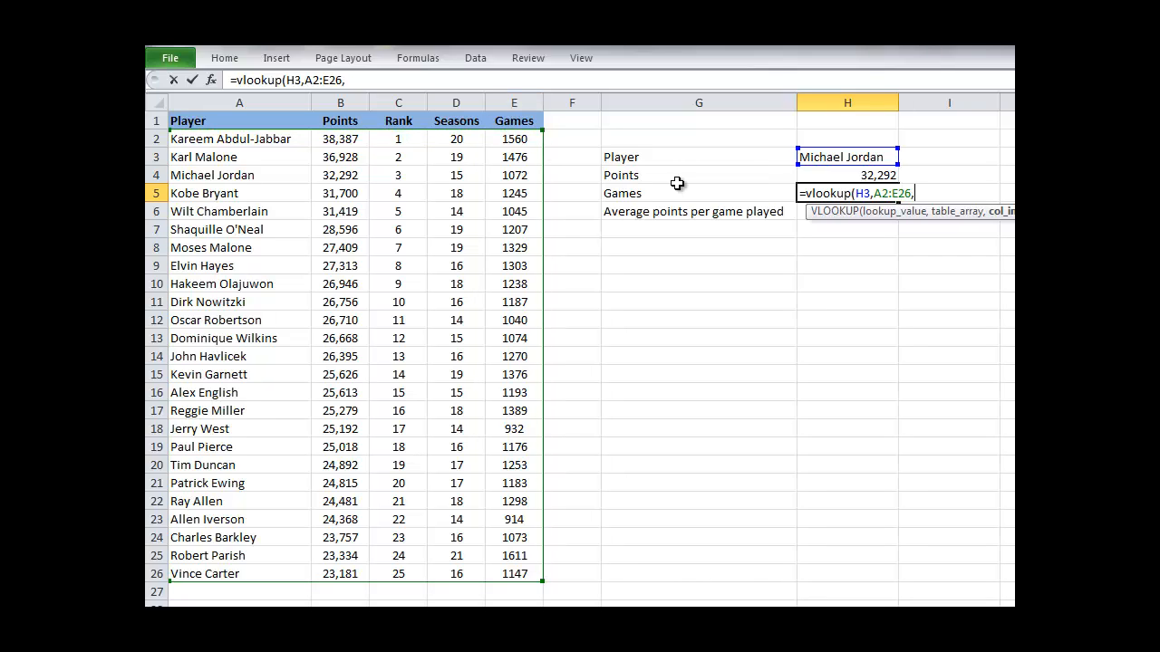
{"action": "type", "text": "5,"}
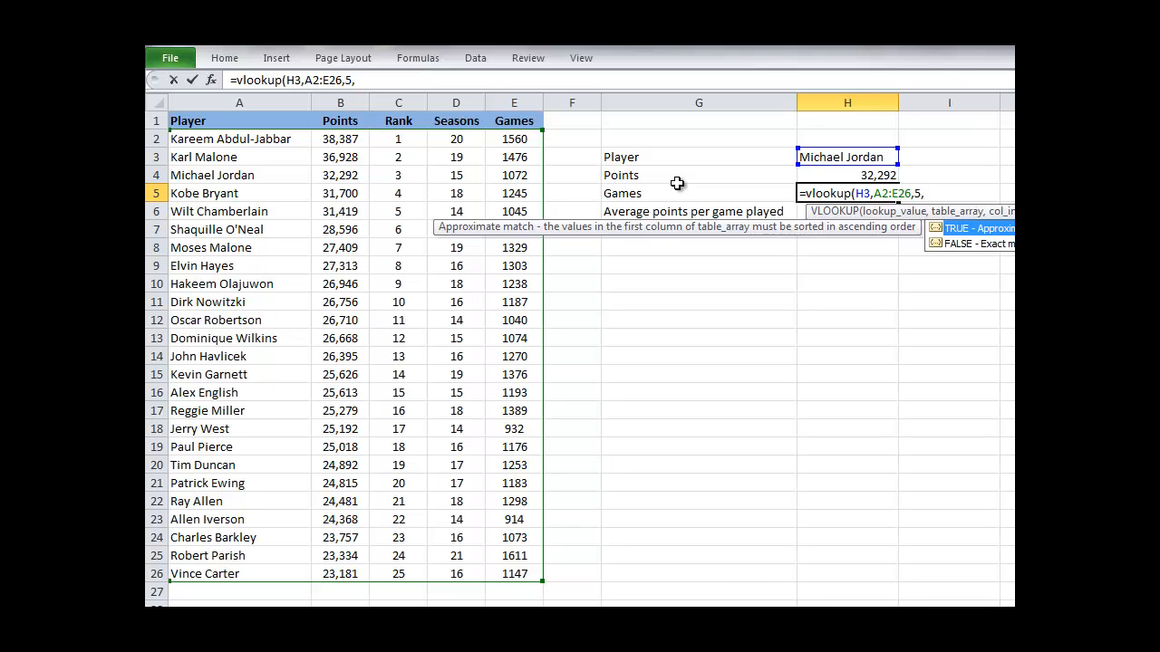
{"action": "type", "text": "false)"}
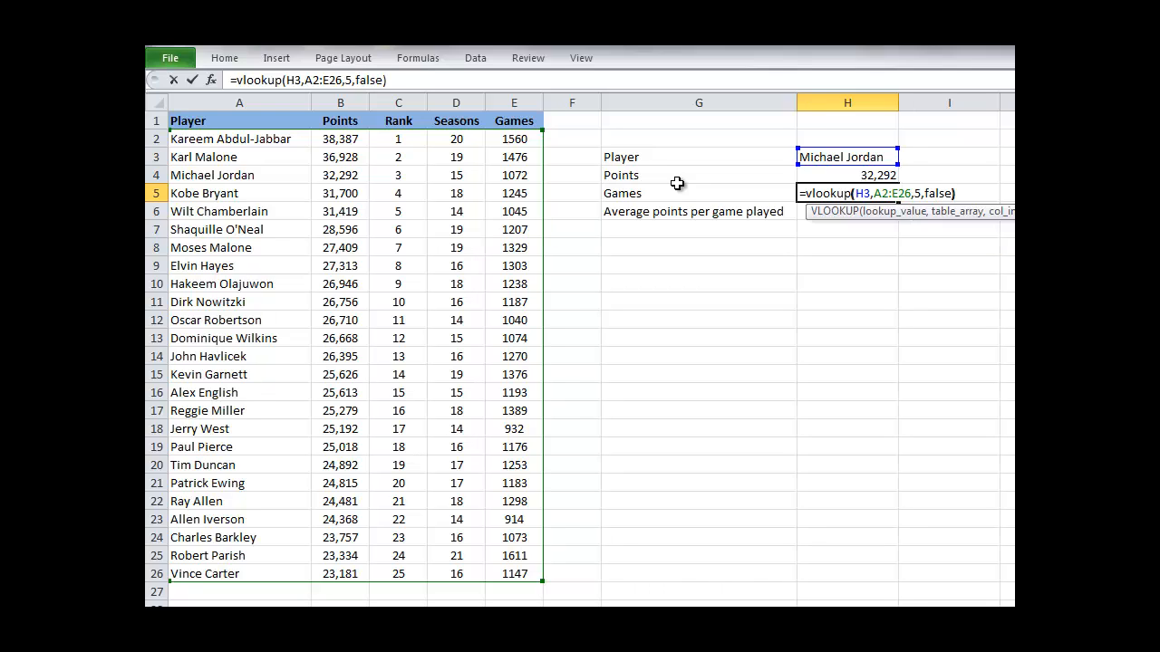
{"action": "key", "text": "Return"}
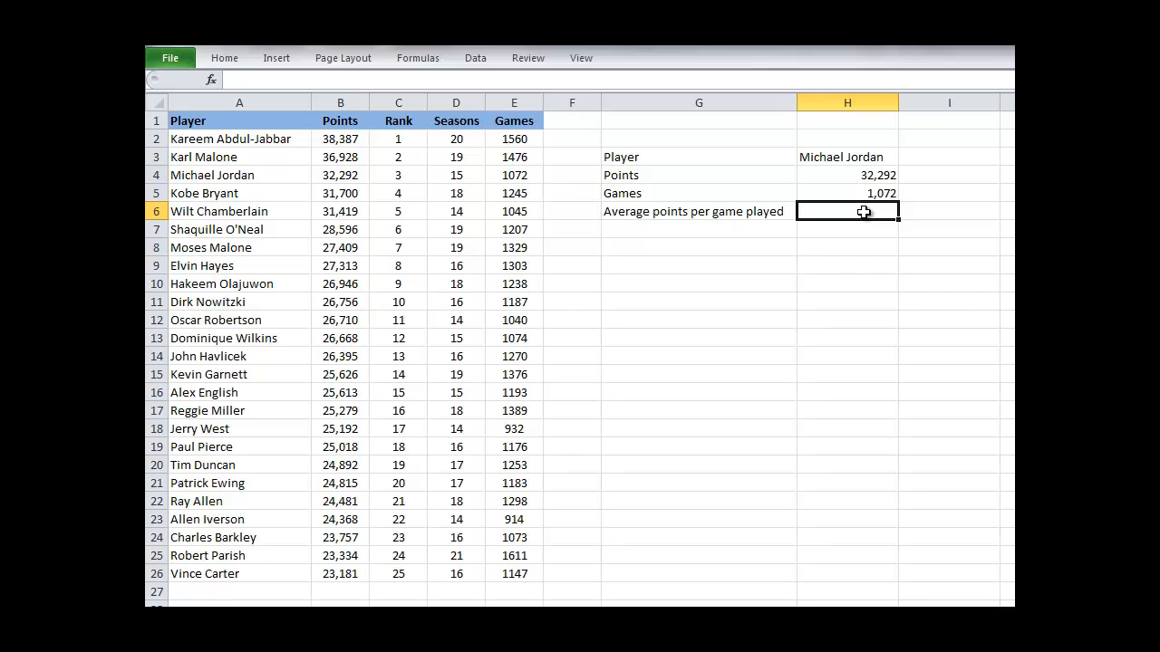
- Calculate the average points per game played in cell H6 with =H4/H5
{"action": "left_click", "coordinate": [872, 176]}
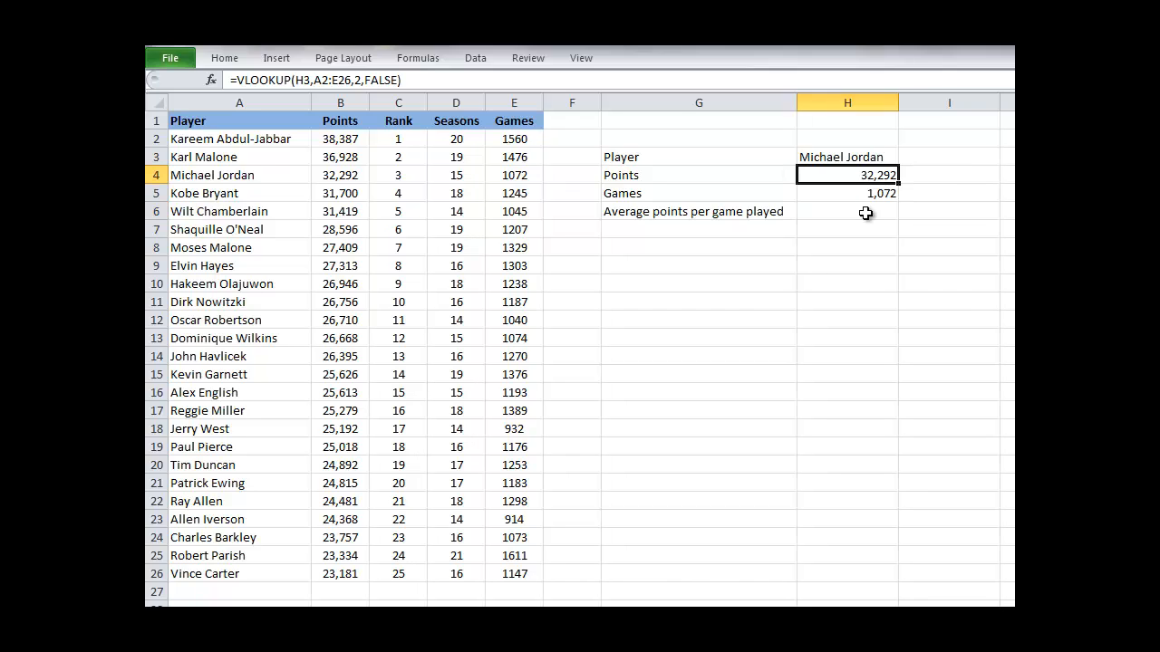
{"action": "left_click", "coordinate": [867, 193]}
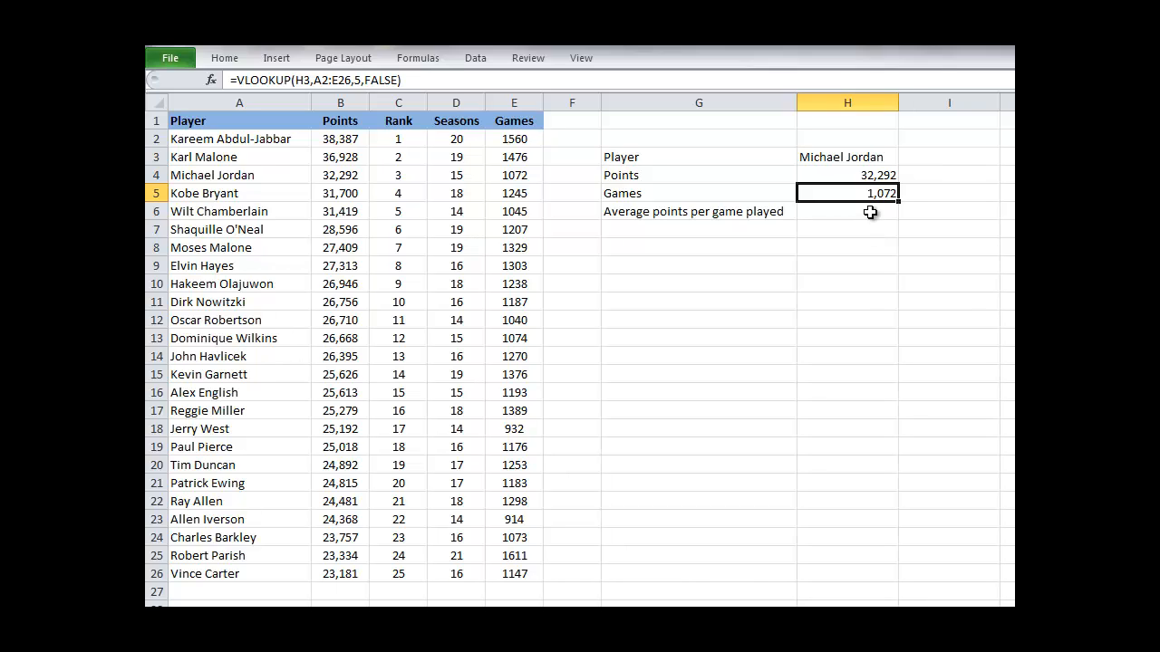
{"action": "left_click", "coordinate": [870, 212]}
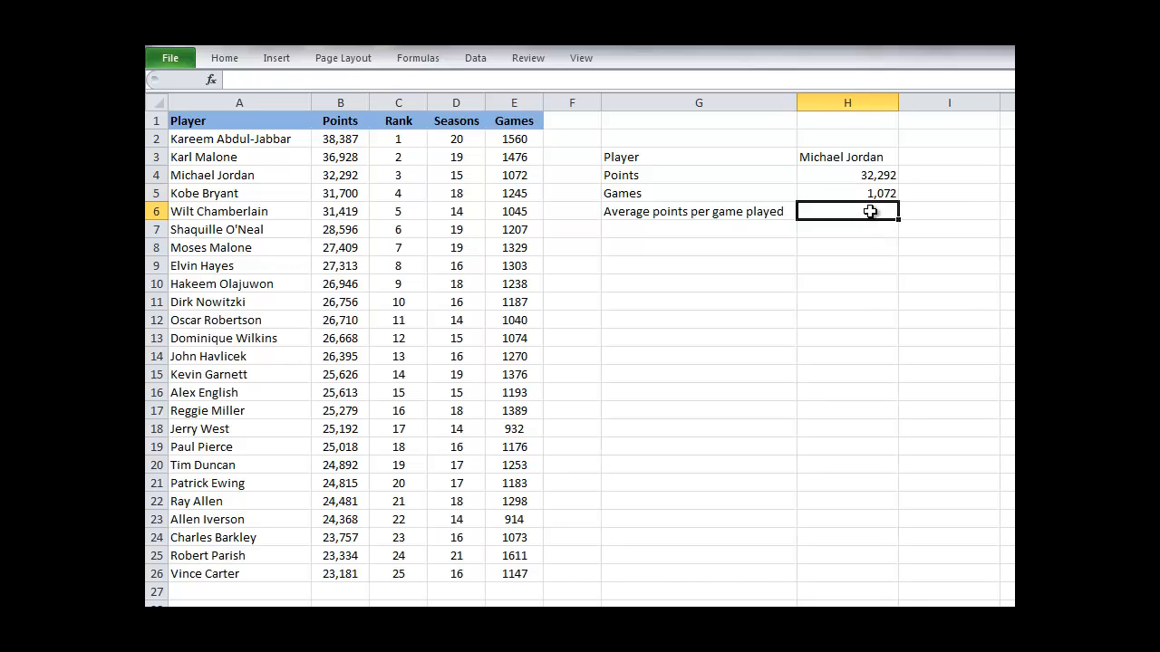
{"action": "type", "text": "="}
{"action": "left_click", "coordinate": [861, 176]}
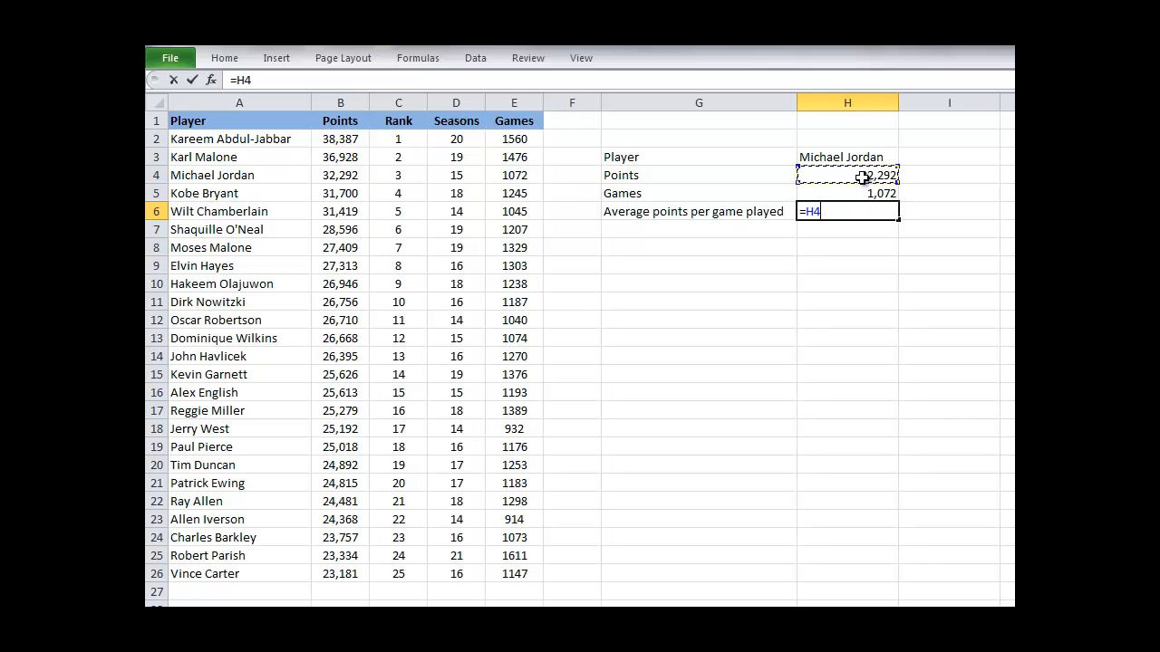
{"action": "type", "text": "/"}
{"action": "left_click", "coordinate": [865, 193]}
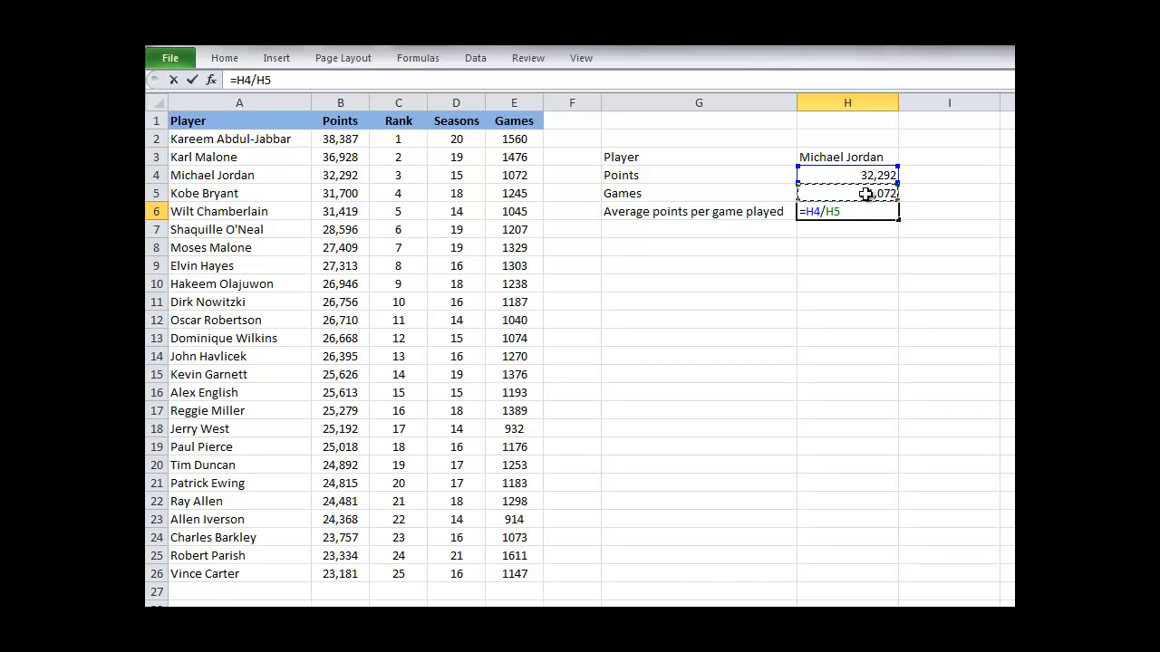
{"action": "key", "text": "Return"}
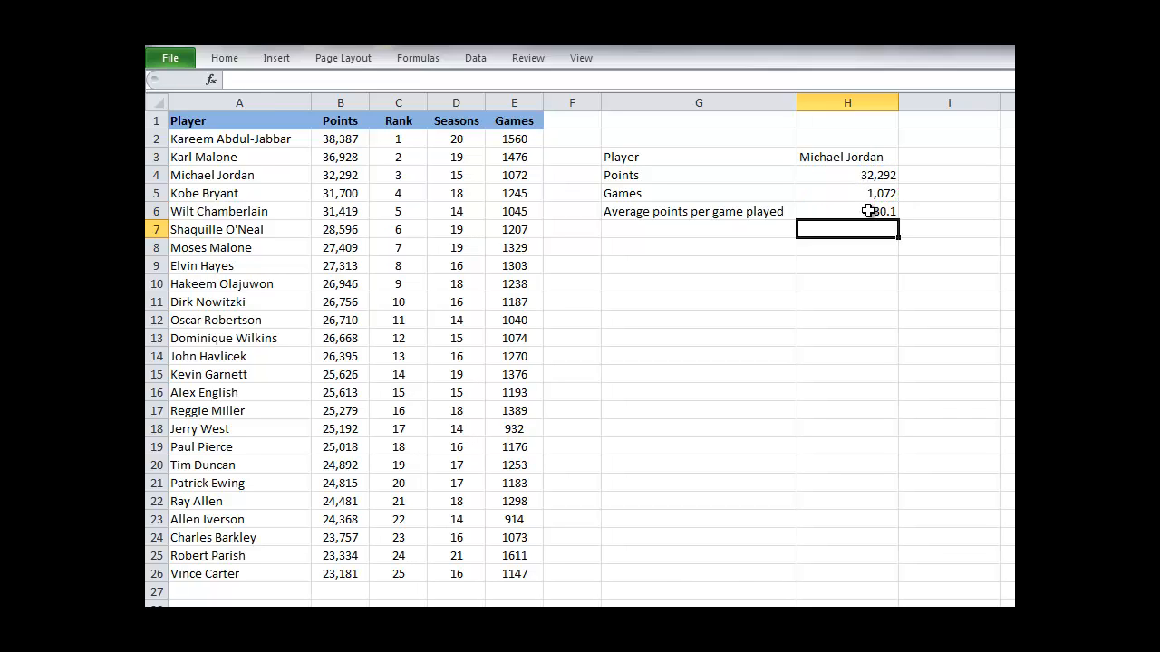